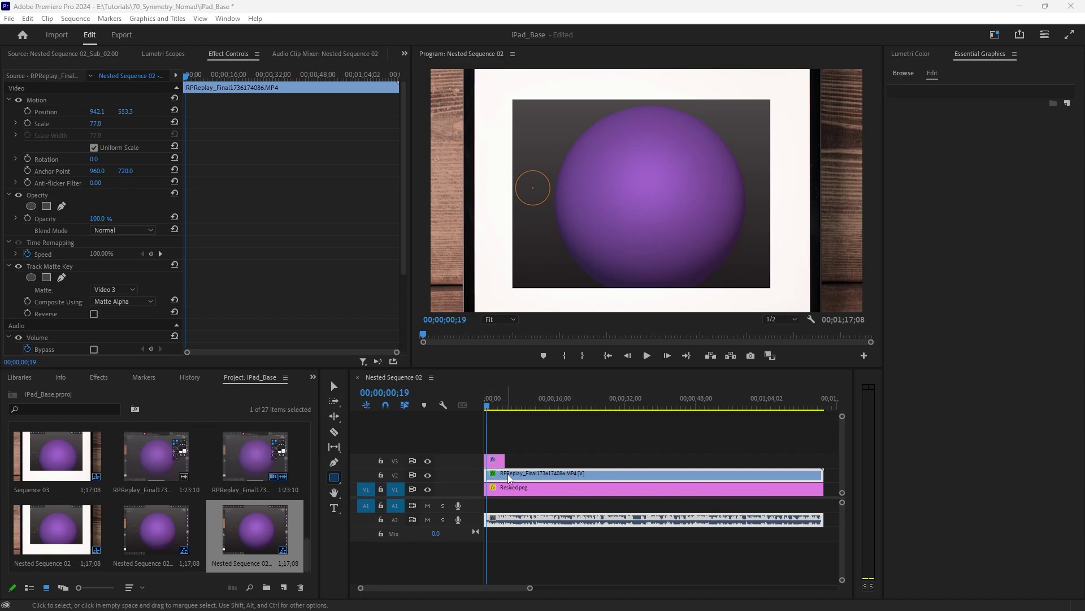
# - Inspect the recording and V3 graphic, keeping Video 3 as the Track Matte source
pyautogui.click(525, 475)
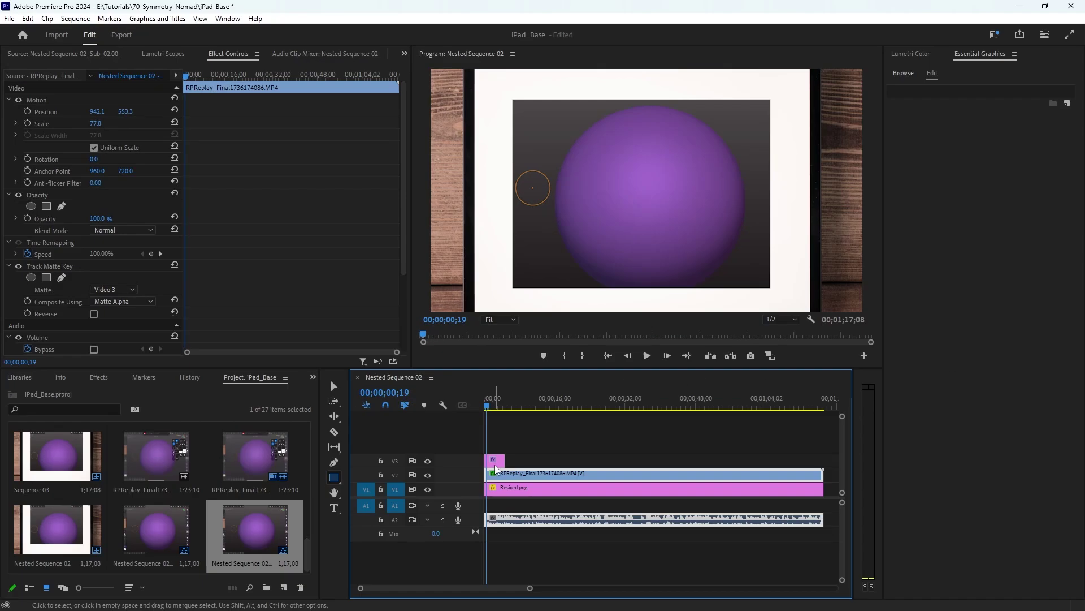
pyautogui.click(496, 465)
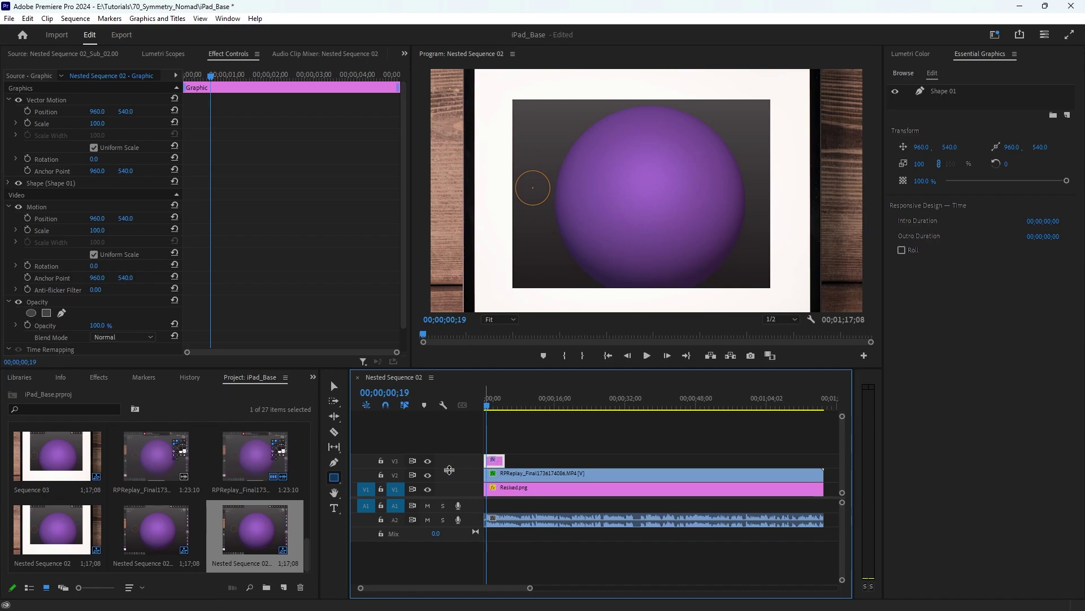
pyautogui.click(510, 478)
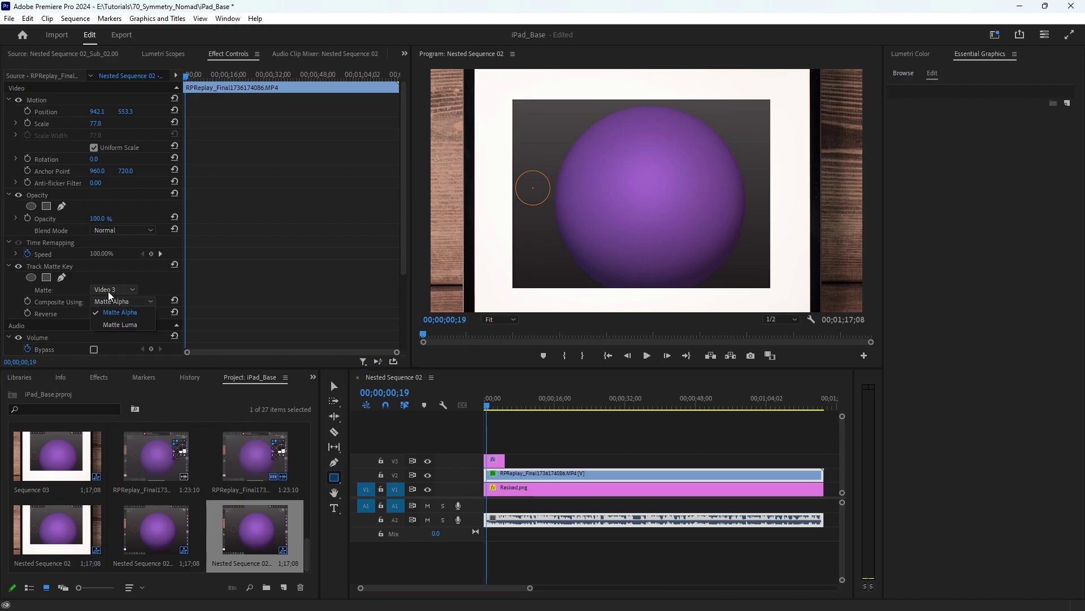
pyautogui.click(113, 290)
pyautogui.click(116, 316)
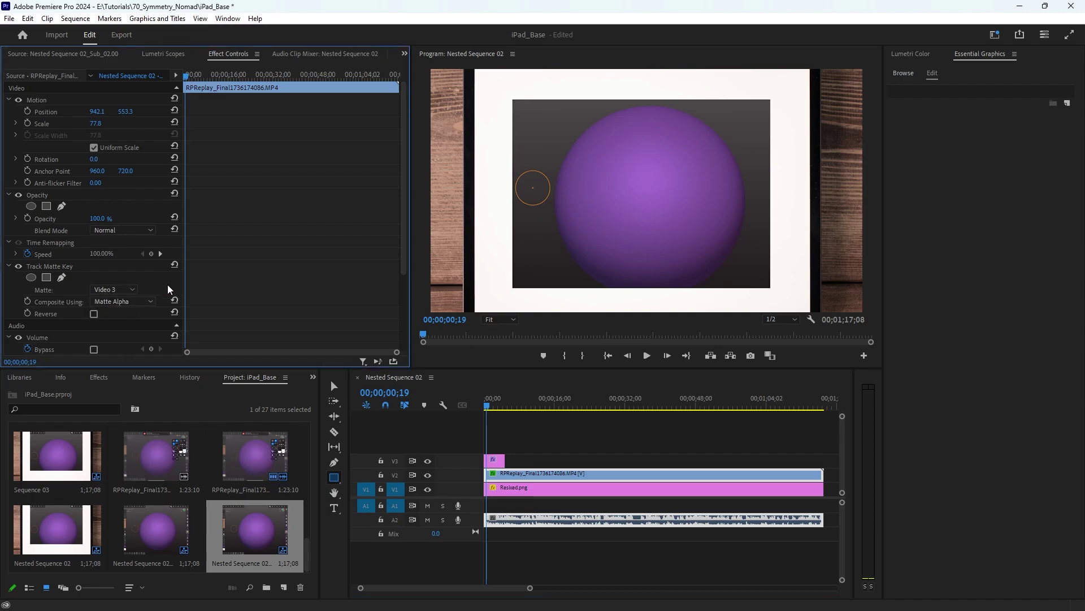
# - Try Matte Luma, revert to Matte Alpha, then select the V3 matte graphic for deletion
pyautogui.click(141, 301)
pyautogui.click(137, 324)
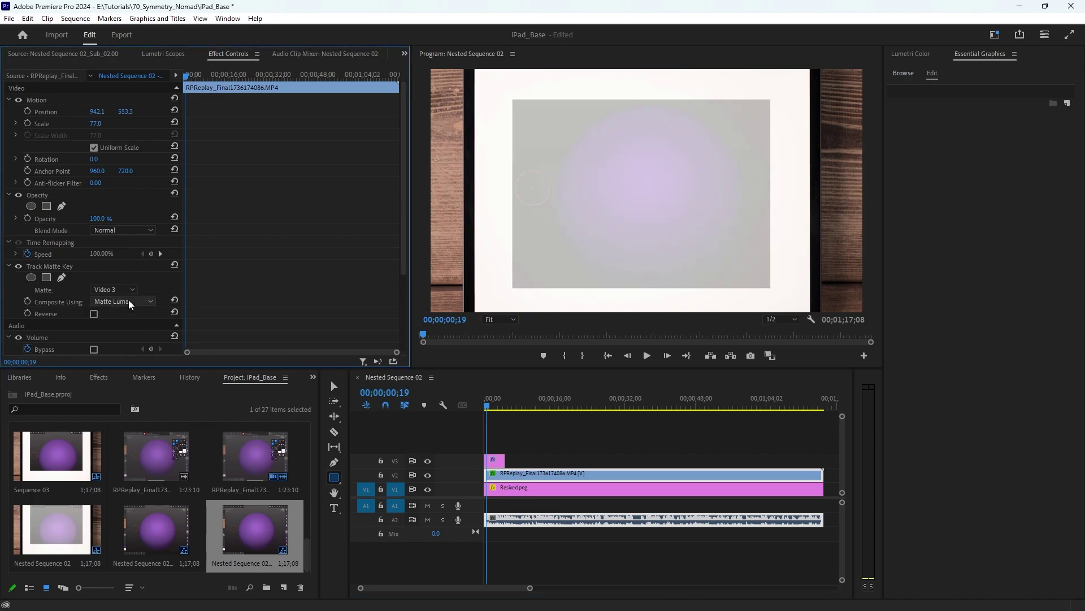
pyautogui.click(128, 301)
pyautogui.click(131, 312)
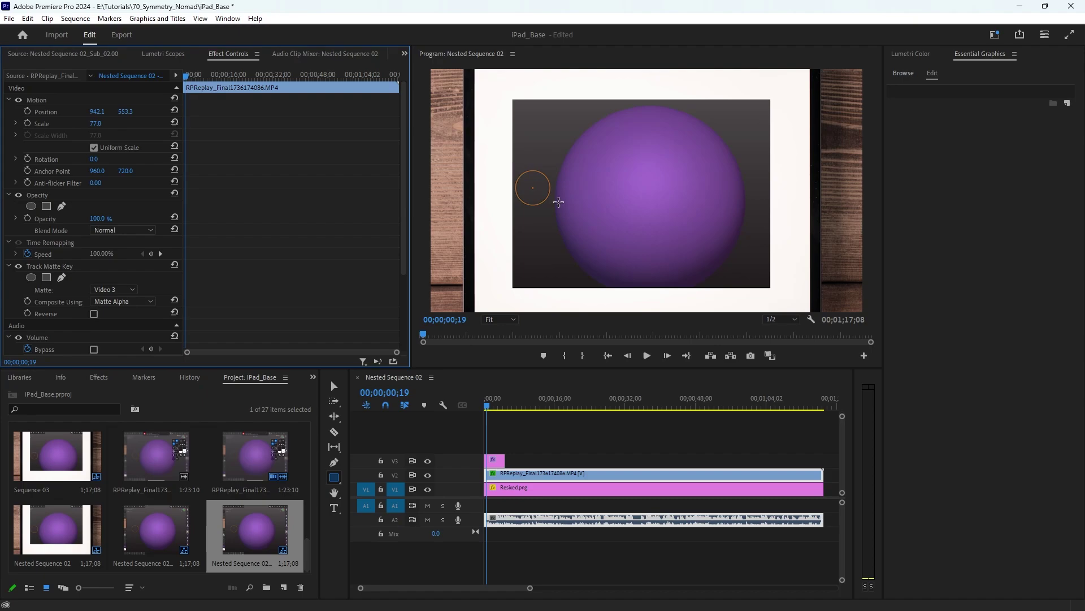
pyautogui.click(494, 461)
pyautogui.press('Delete')
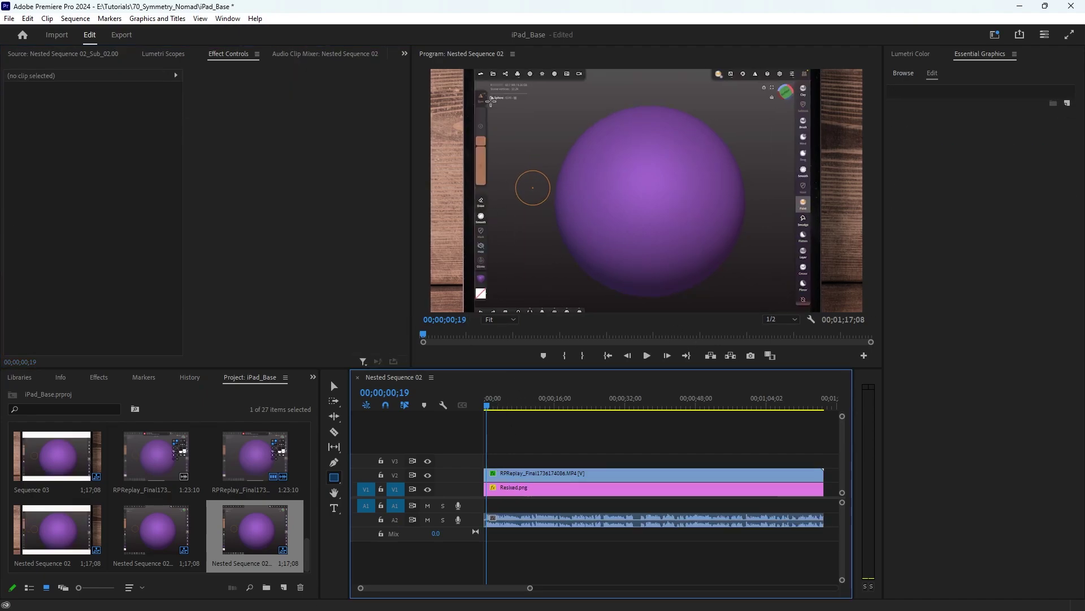
pyautogui.moveTo(476, 69); pyautogui.dragTo(813, 316)
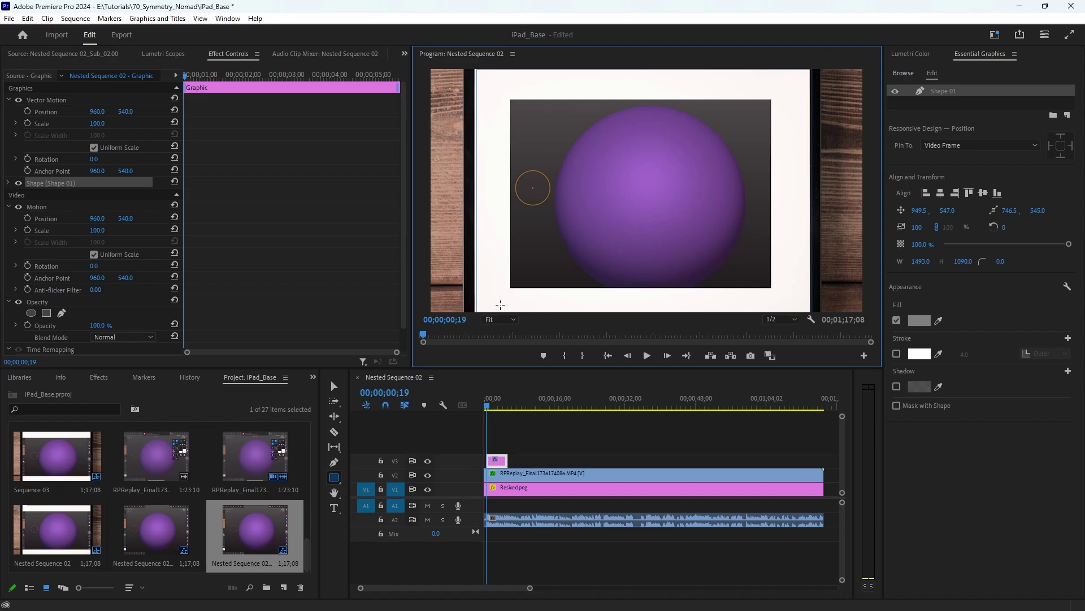
pyautogui.click(497, 461)
pyautogui.press('Delete')
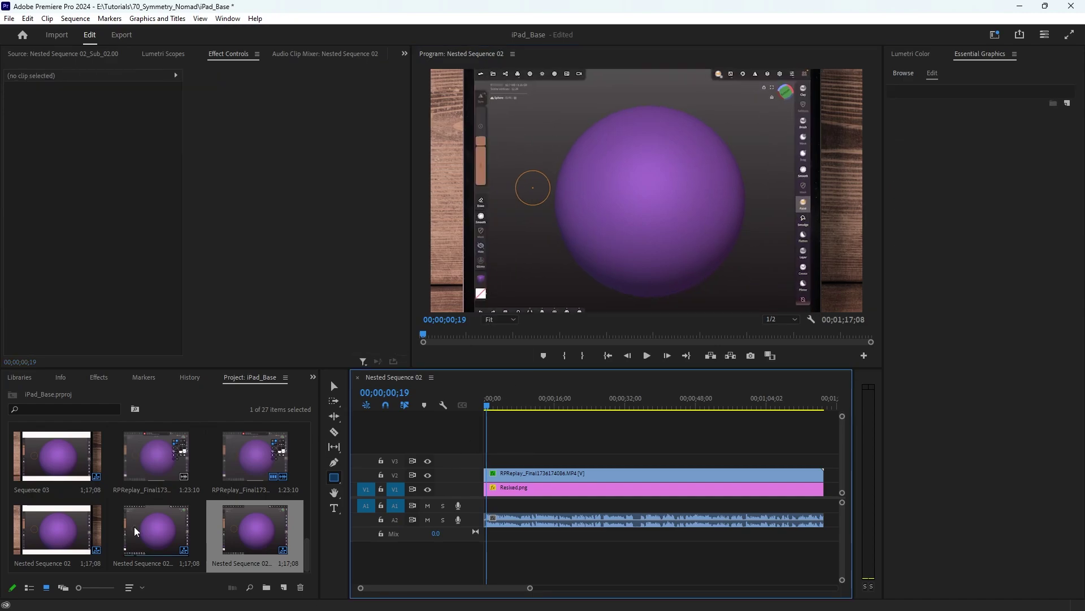
pyautogui.click(529, 479)
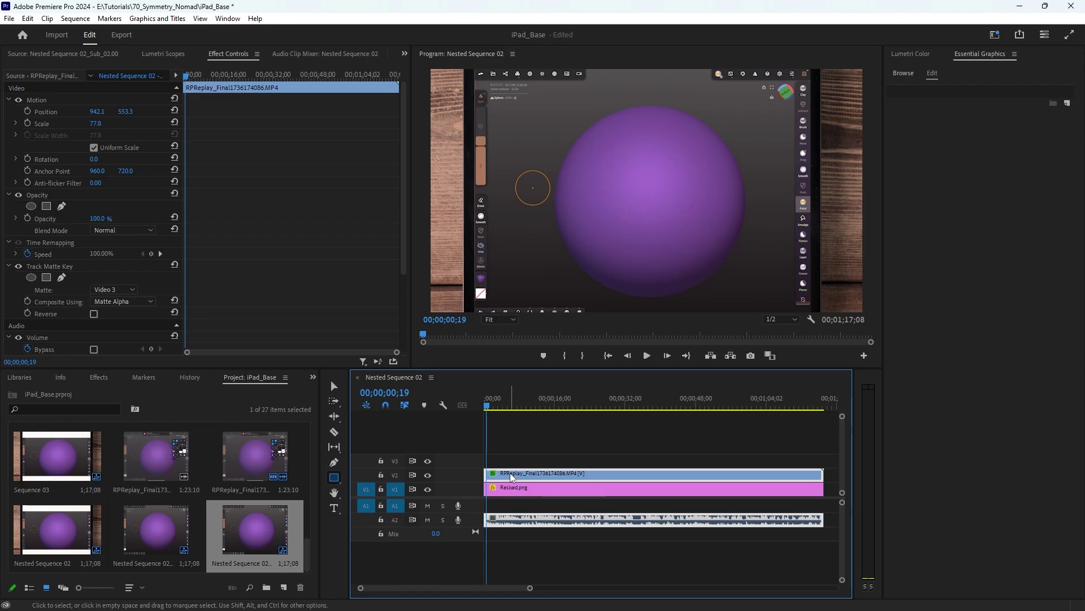
# - Make the V2 recording a subsequence and open Nested Sequence 02_Sub_03.00 with its clip selected
pyautogui.rightClick(512, 477)
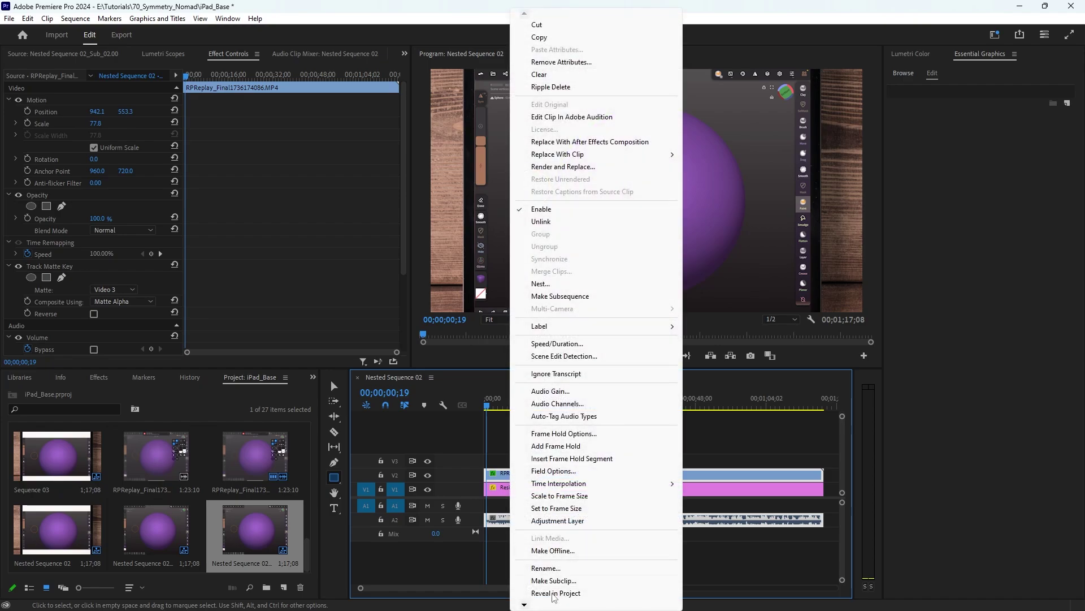
pyautogui.click(558, 298)
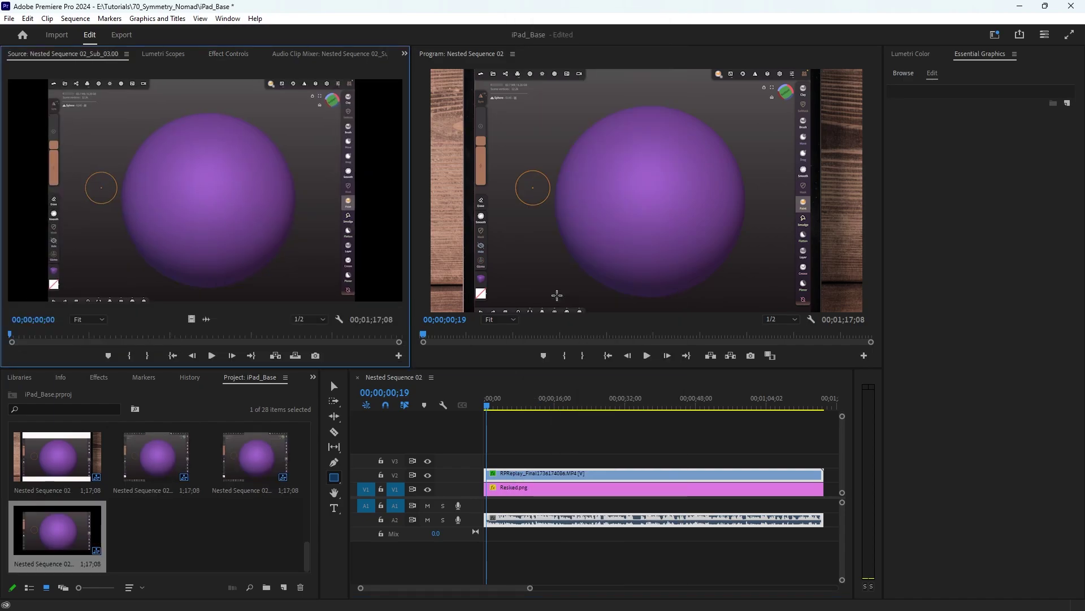
pyautogui.doubleClick(64, 541)
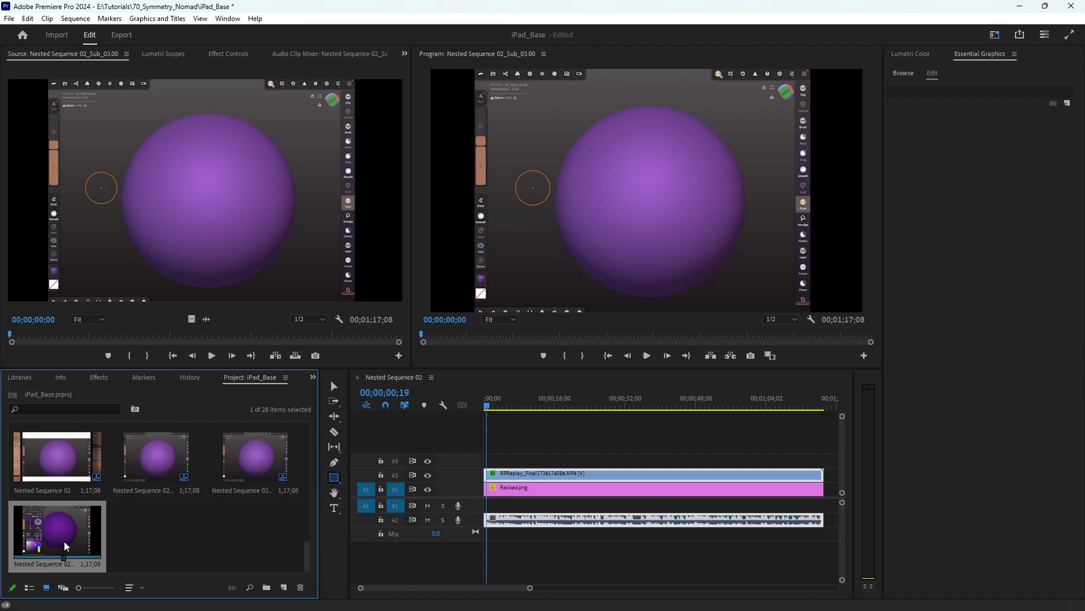
pyautogui.click(536, 475)
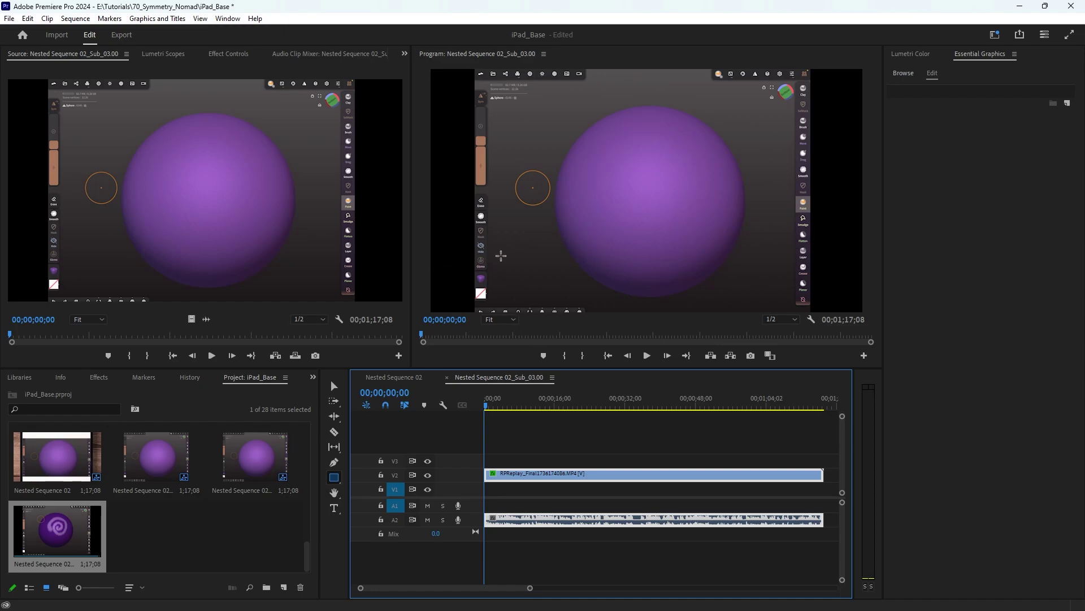
# - Set the recording's Motion Scale to 100 in Effect Controls
pyautogui.click(224, 55)
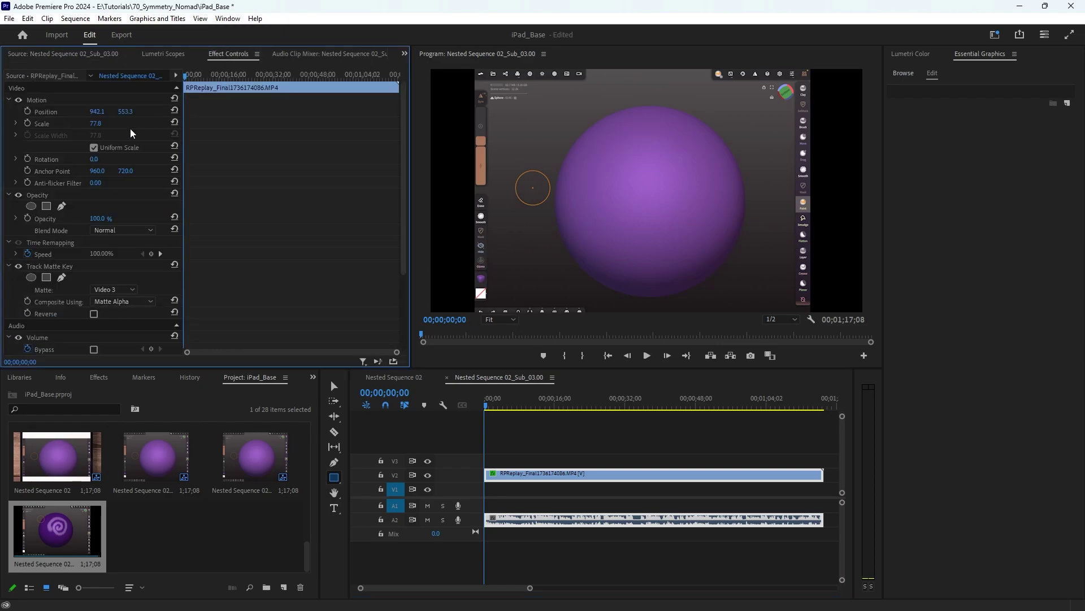
pyautogui.click(96, 123)
pyautogui.write('100')
pyautogui.press('Return')
# - Zoom the Program monitor to 10% and focus the subsequence timeline
pyautogui.click(491, 319)
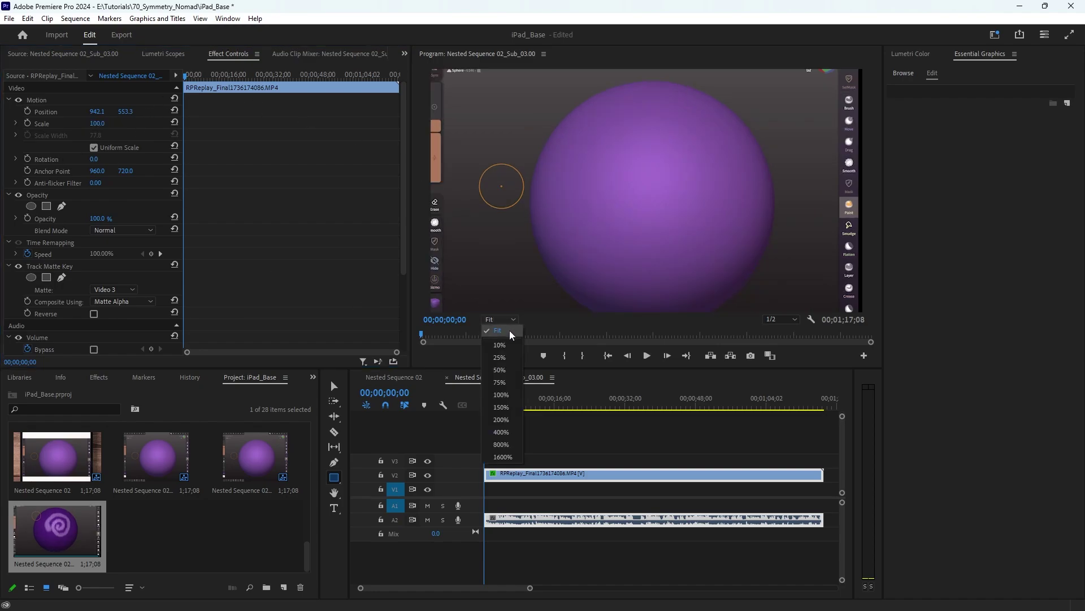
pyautogui.click(513, 341)
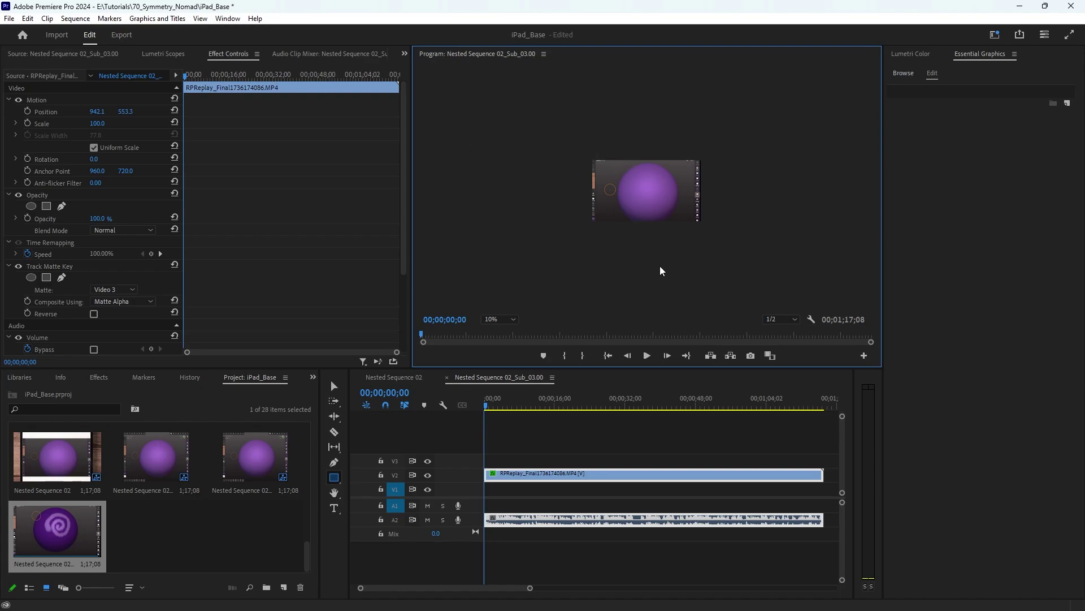
pyautogui.click(534, 471)
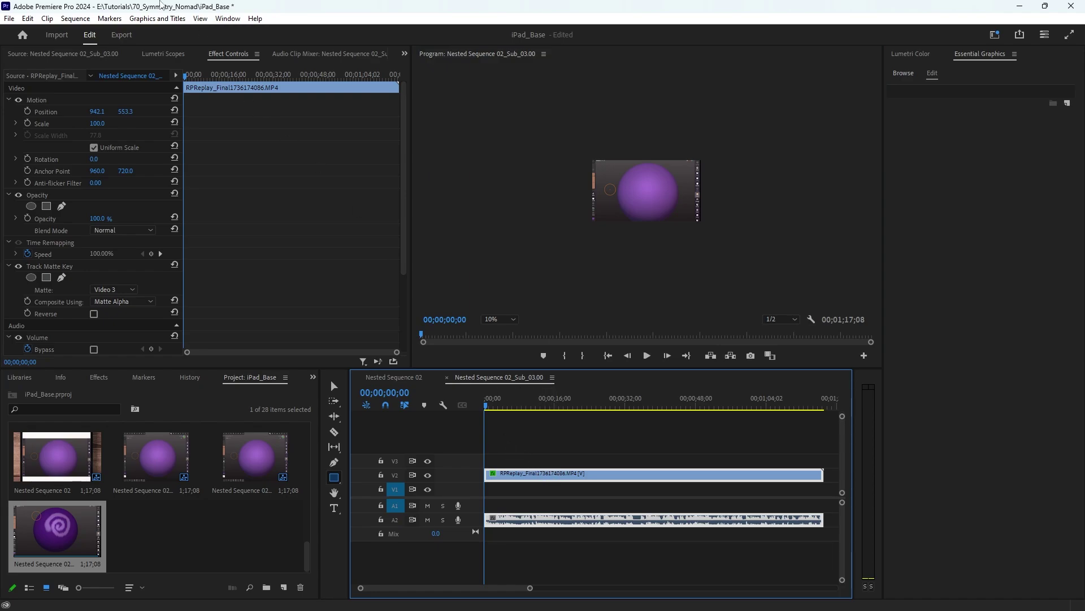
pyautogui.click(82, 19)
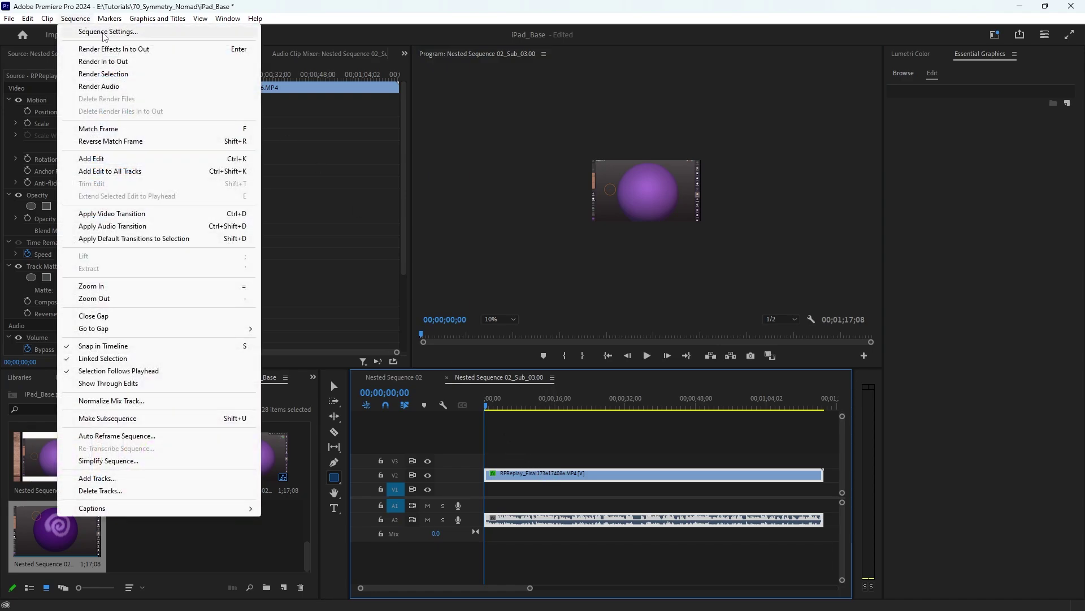
pyautogui.click(82, 31)
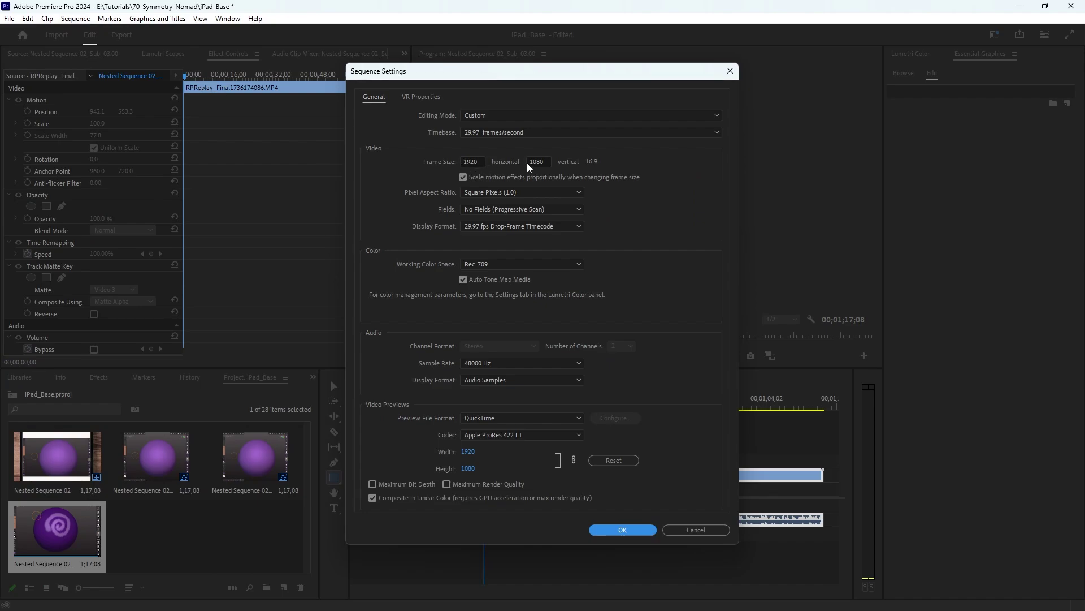
pyautogui.click(731, 71)
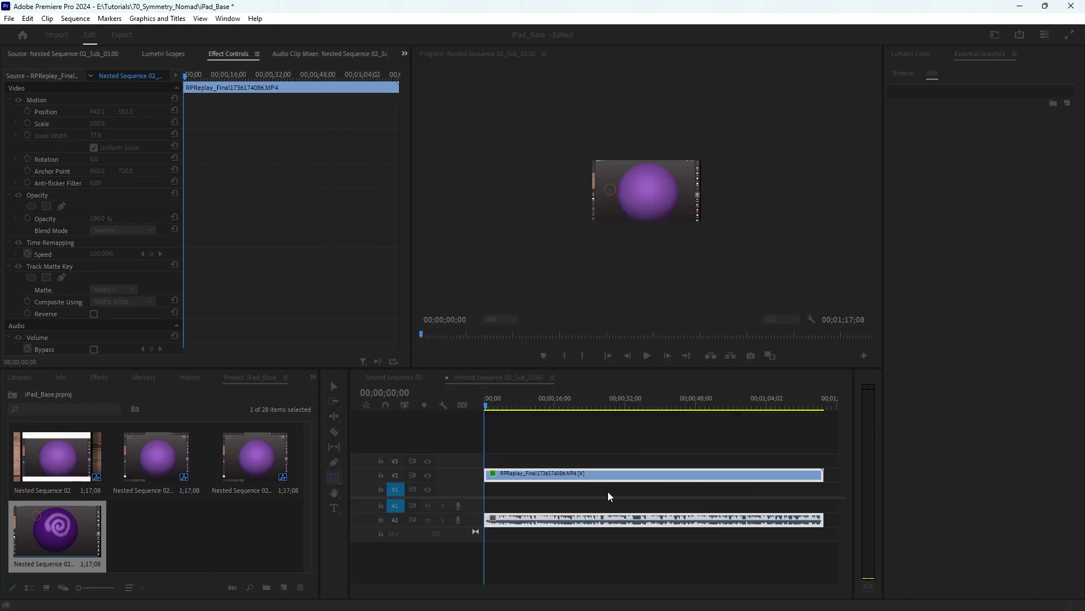
pyautogui.rightClick(591, 474)
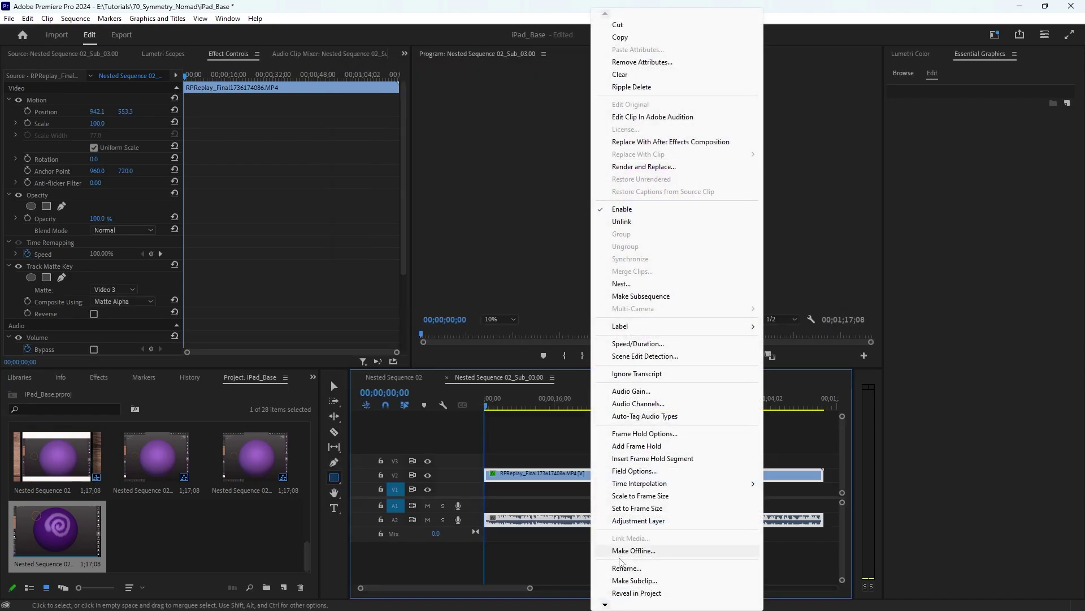
pyautogui.moveTo(604, 604)
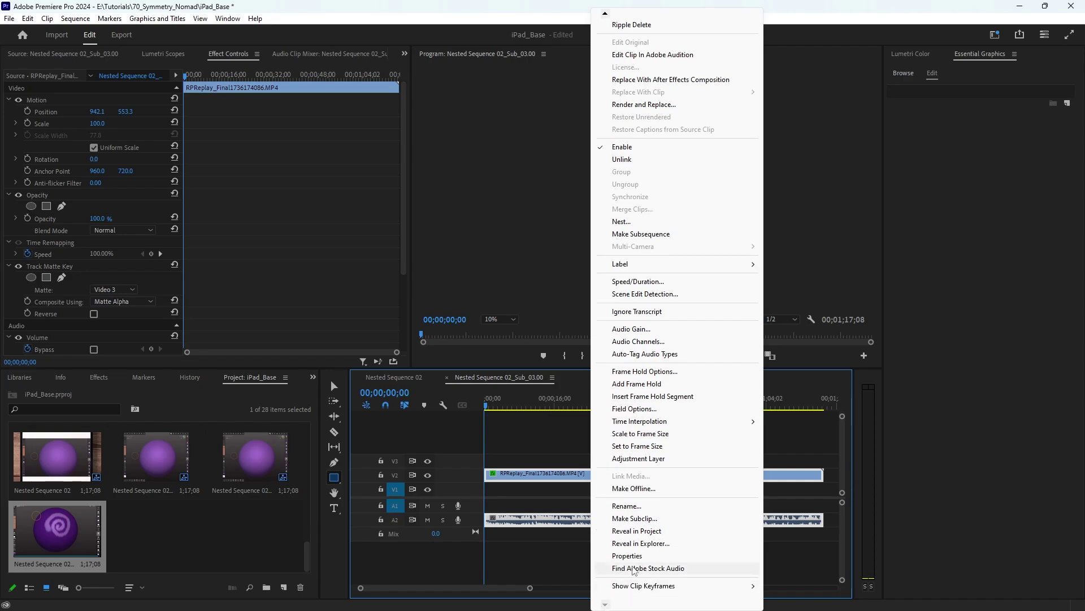
pyautogui.click(627, 558)
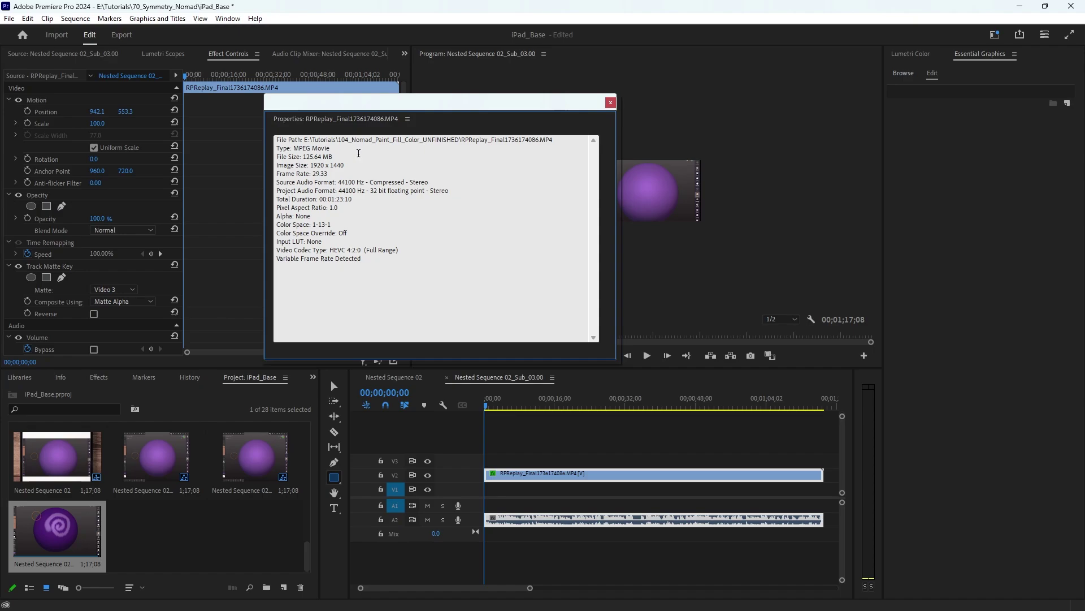
pyautogui.click(611, 103)
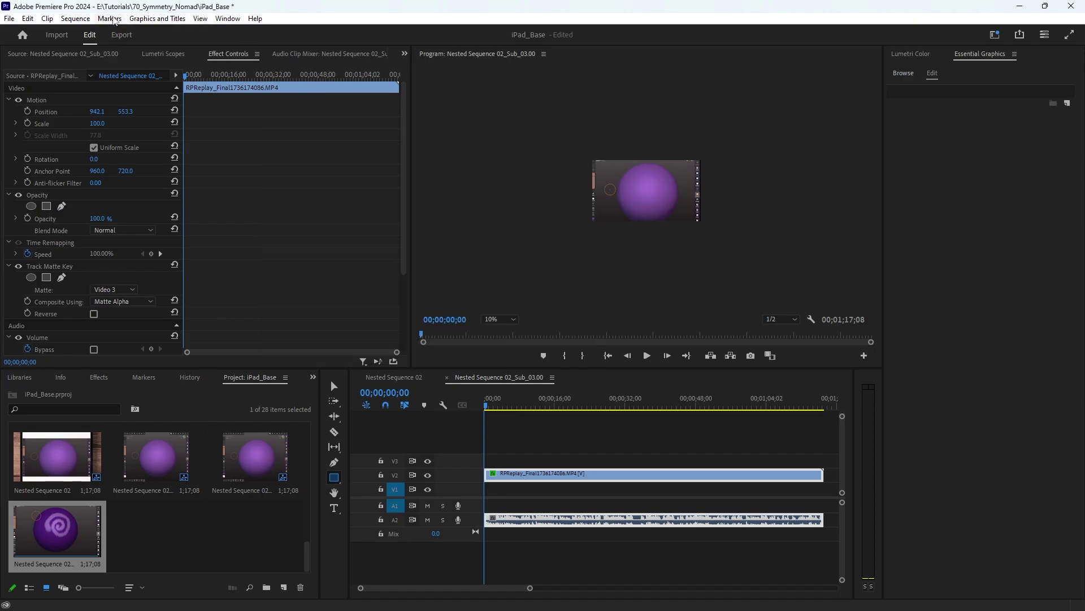
pyautogui.click(76, 19)
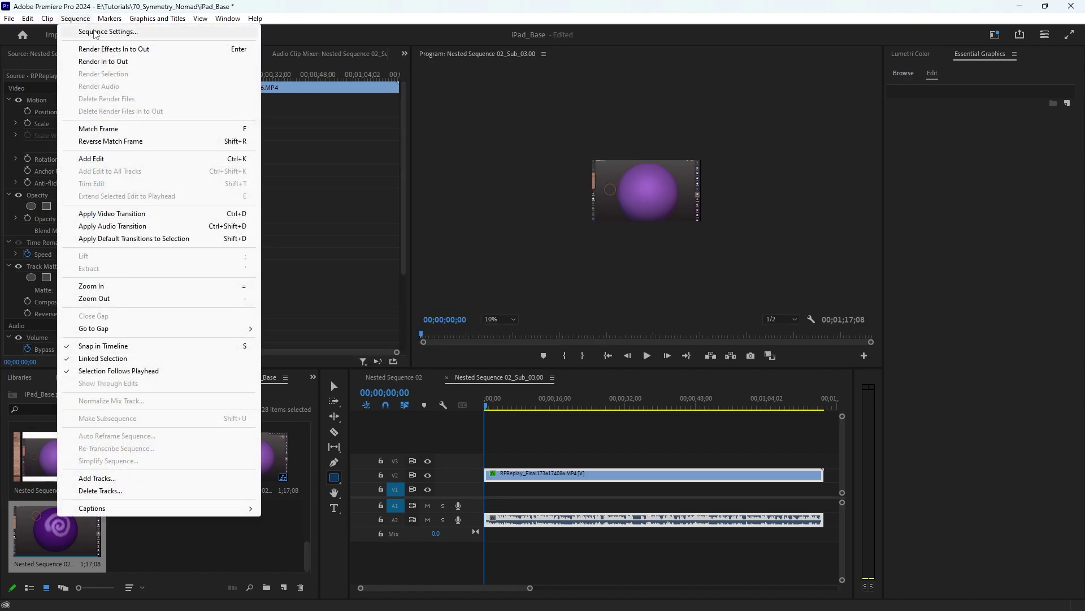
# - Set the subsequence's vertical frame size to 1440 in Sequence Settings
pyautogui.click(94, 32)
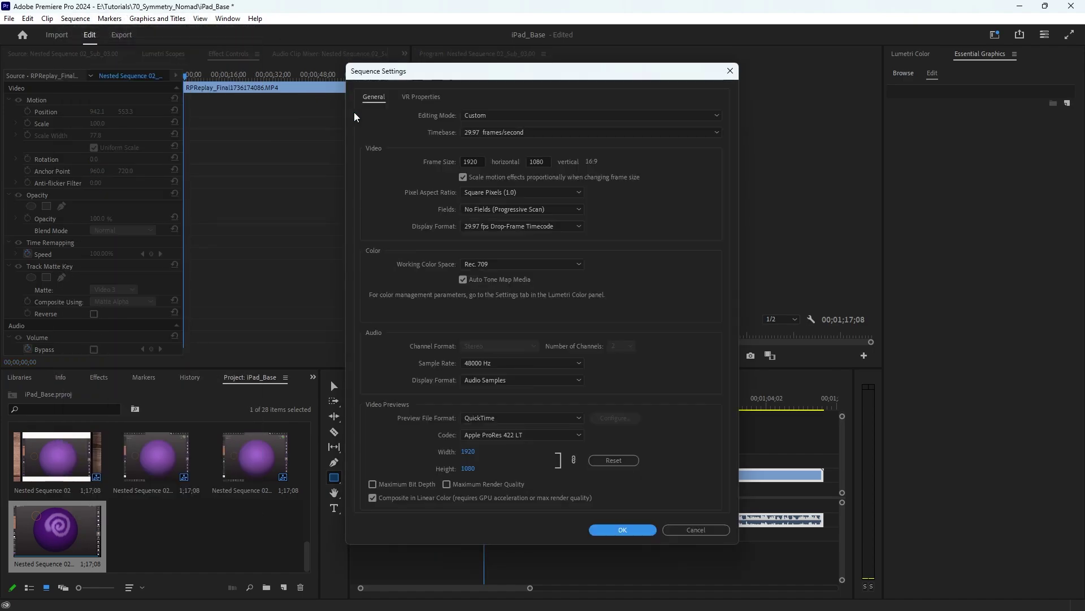
pyautogui.doubleClick(538, 162)
pyautogui.write('1')
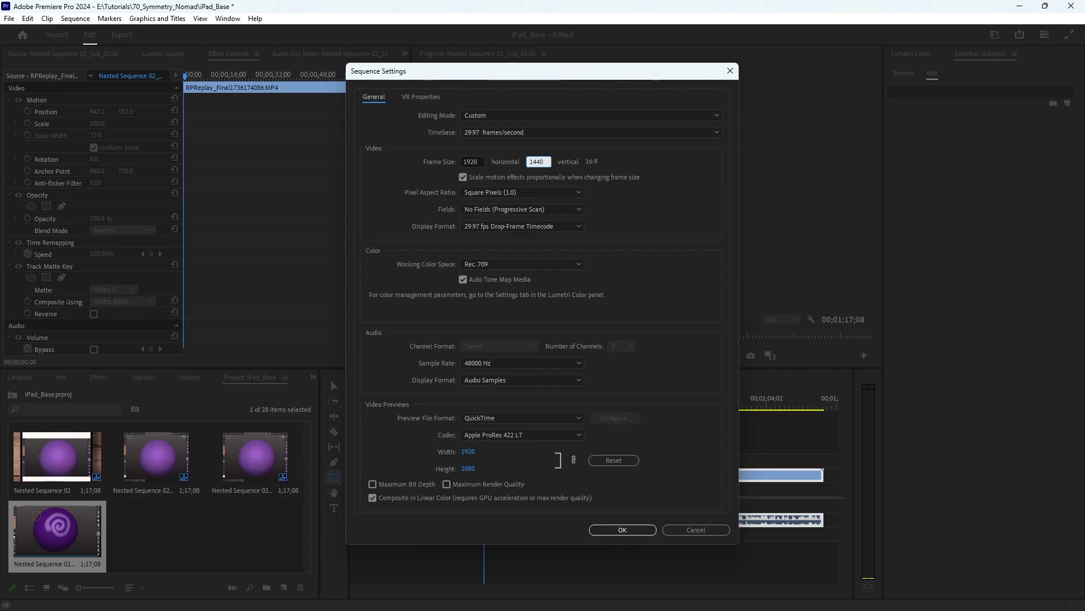
pyautogui.write('440')
pyautogui.press('Return')
pyautogui.press('Return')
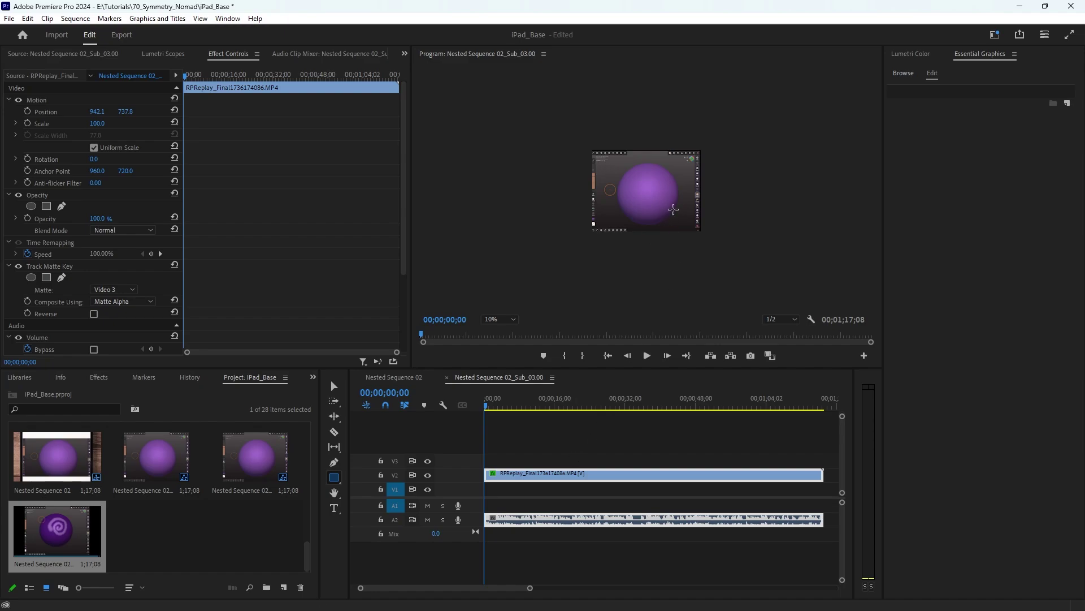
# - Fit the Program monitor view and reset the clip's Position to 960, 720
pyautogui.click(511, 317)
pyautogui.click(508, 334)
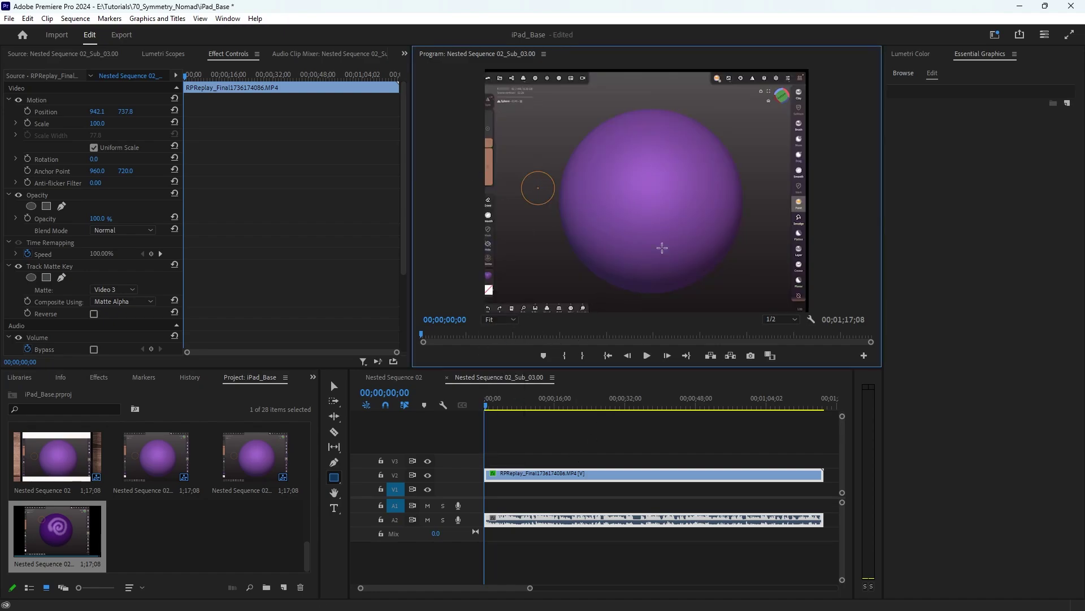
pyautogui.click(586, 483)
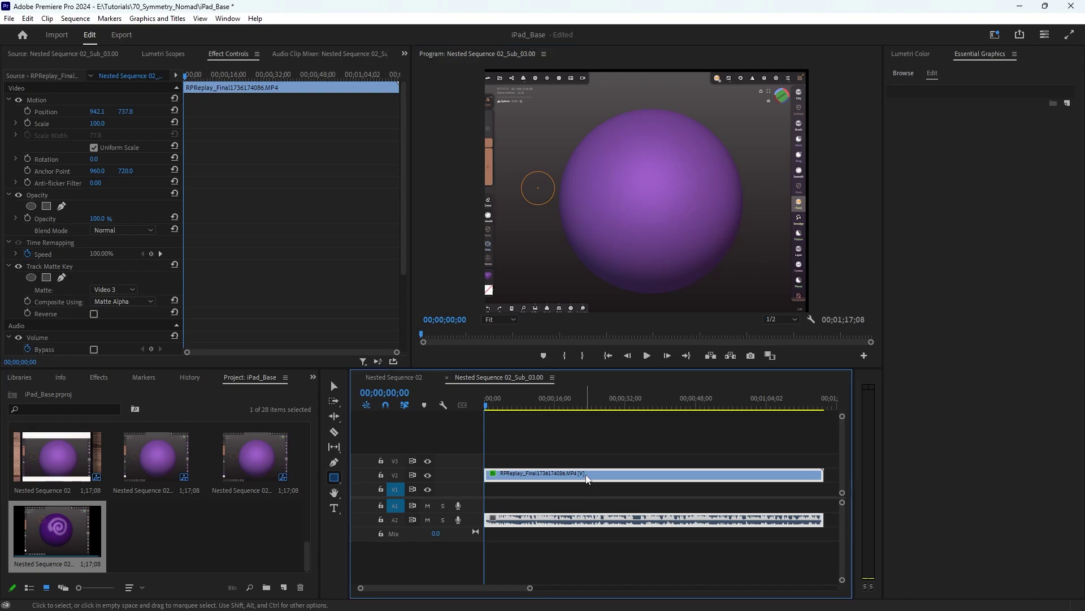
pyautogui.click(174, 113)
pyautogui.click(174, 111)
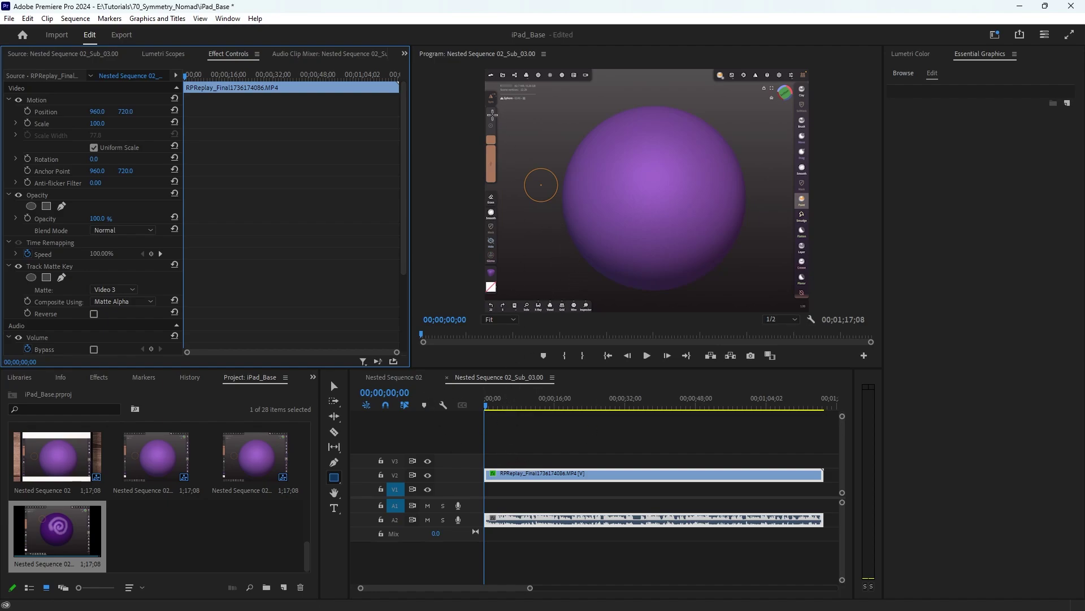
# - Draw a full-frame rectangle on V3, set corner radius 88.3, and extend it to the recording's length
pyautogui.click(334, 479)
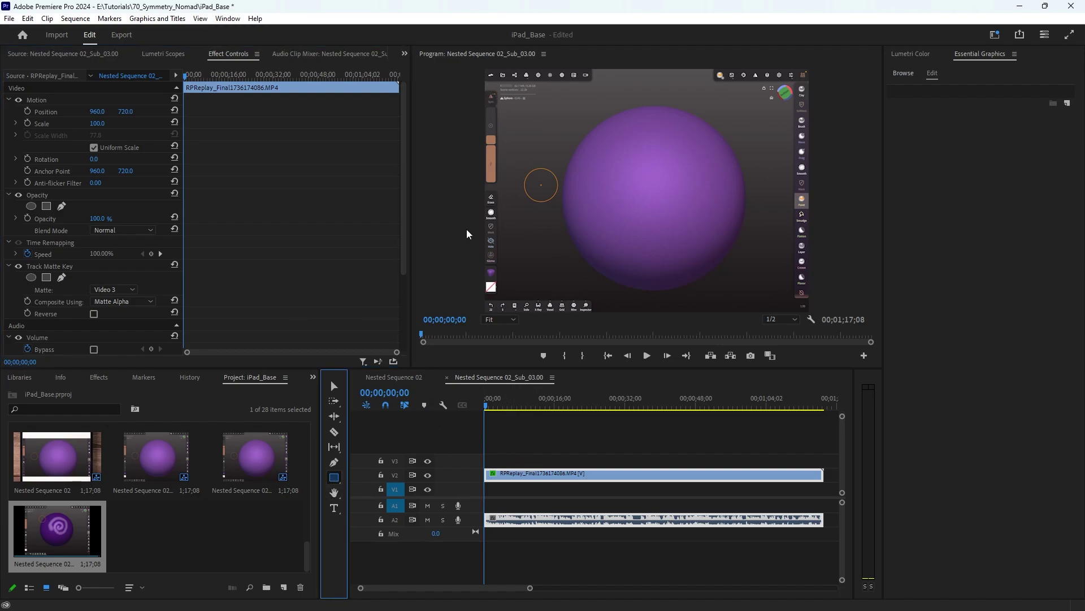
pyautogui.click(489, 70)
pyautogui.moveTo(489, 70); pyautogui.dragTo(808, 314)
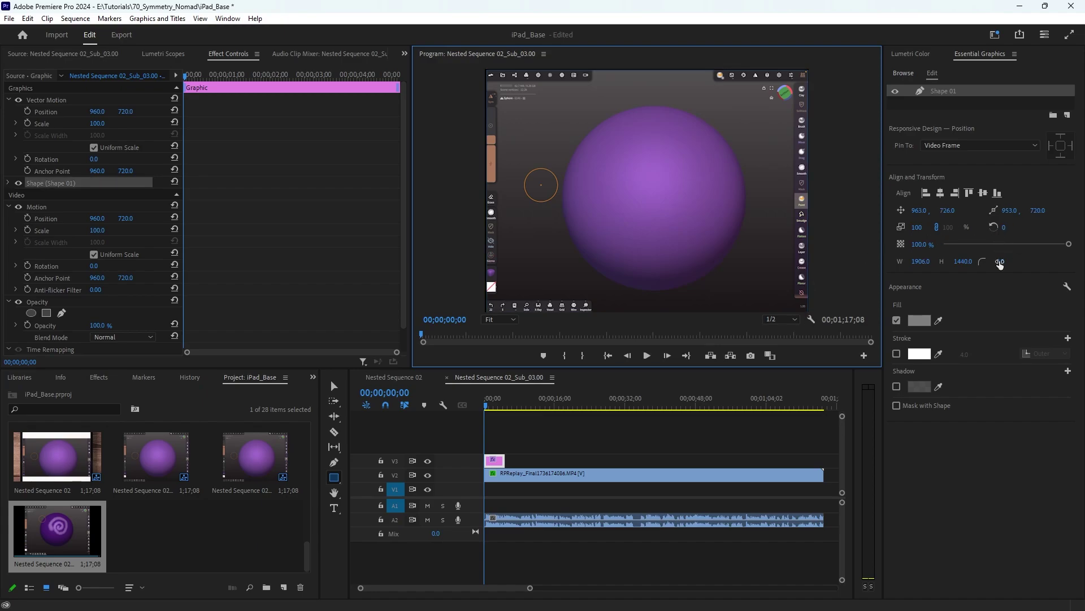
pyautogui.moveTo(996, 259); pyautogui.dragTo(998, 259)
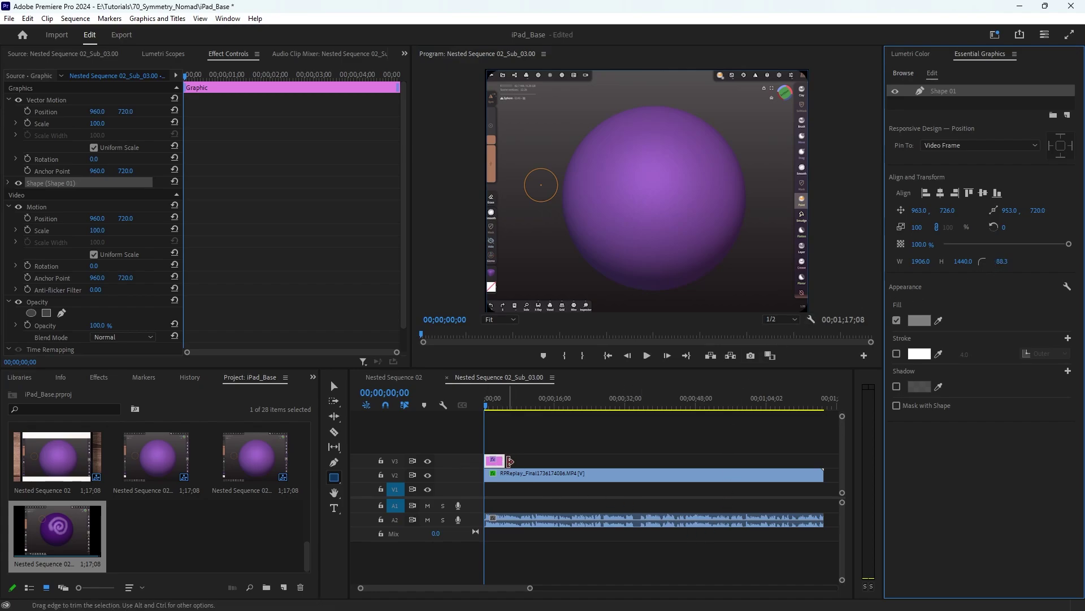
pyautogui.moveTo(503, 459); pyautogui.dragTo(771, 459)
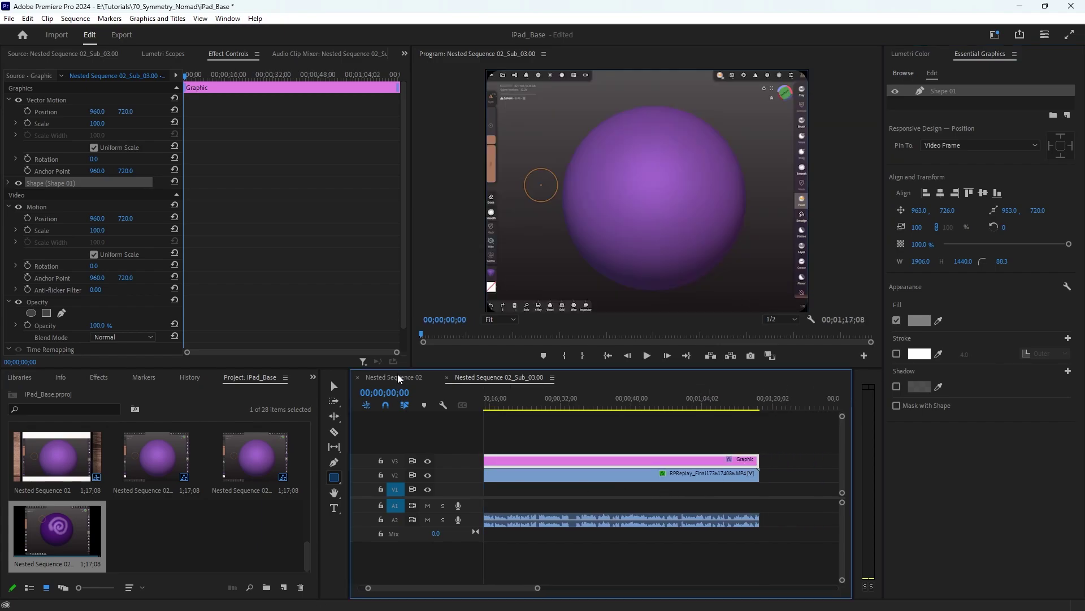
# - In Nested Sequence 02, swap the V2 recording for Nested Sequence 02_Sub_03.00 and scrub to ~14 s
pyautogui.click(397, 377)
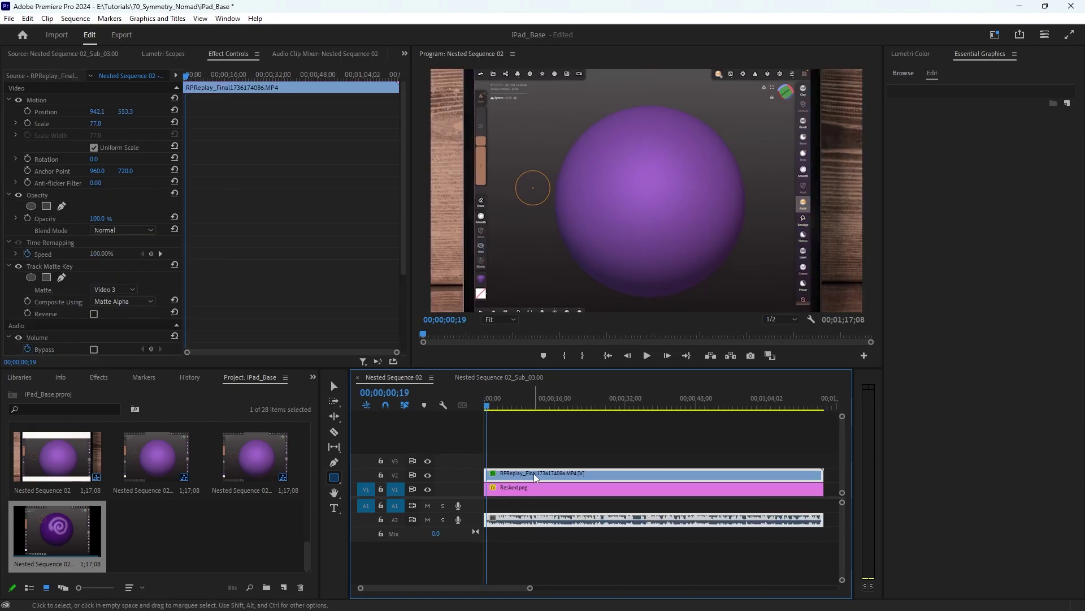
pyautogui.press('Delete')
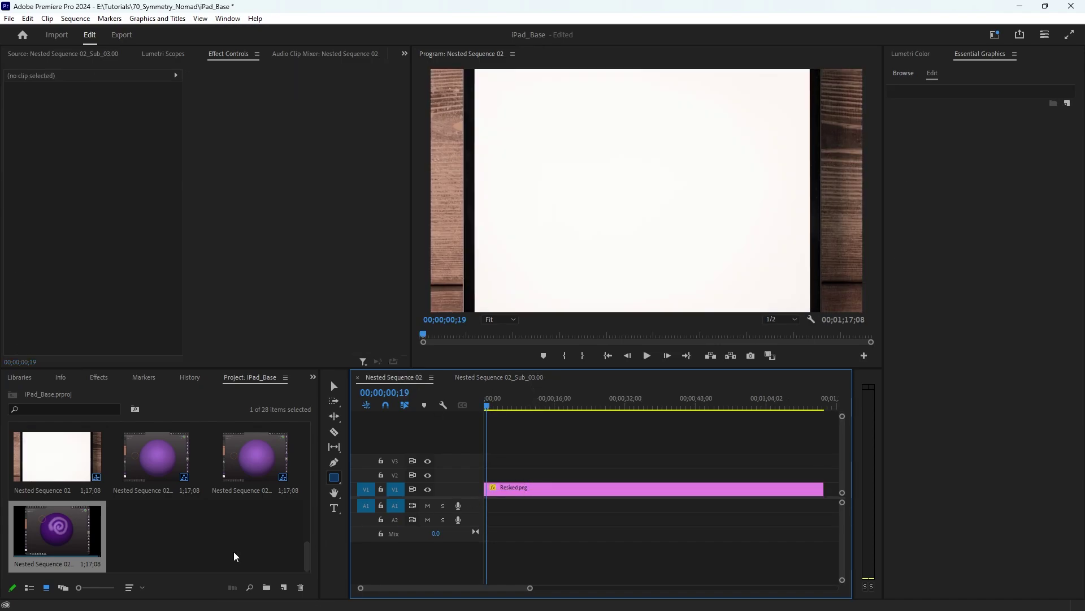
pyautogui.moveTo(37, 533); pyautogui.dragTo(490, 474)
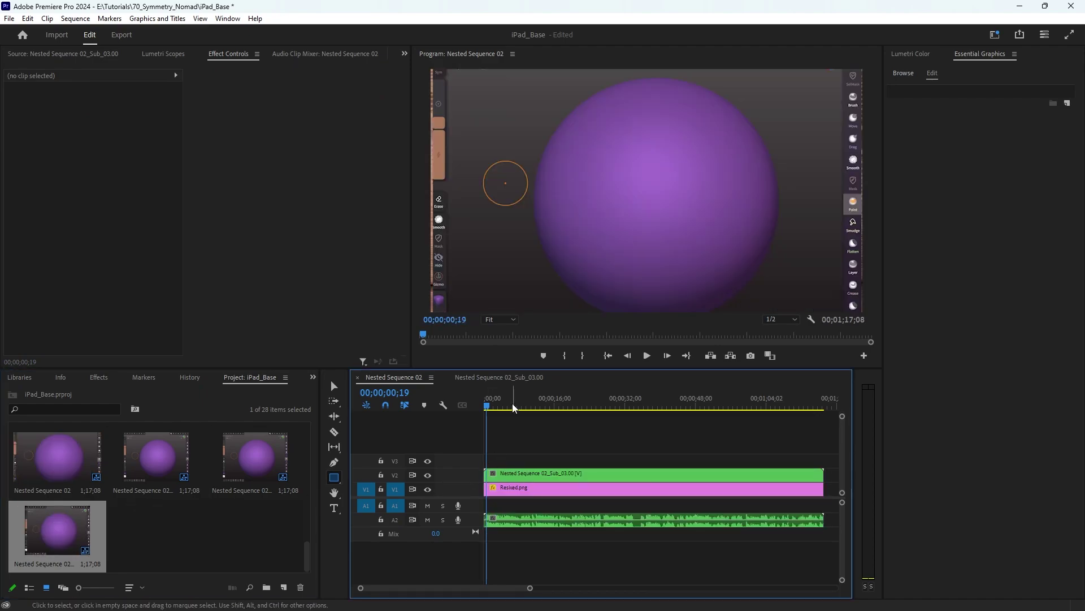
pyautogui.moveTo(487, 403); pyautogui.dragTo(548, 402)
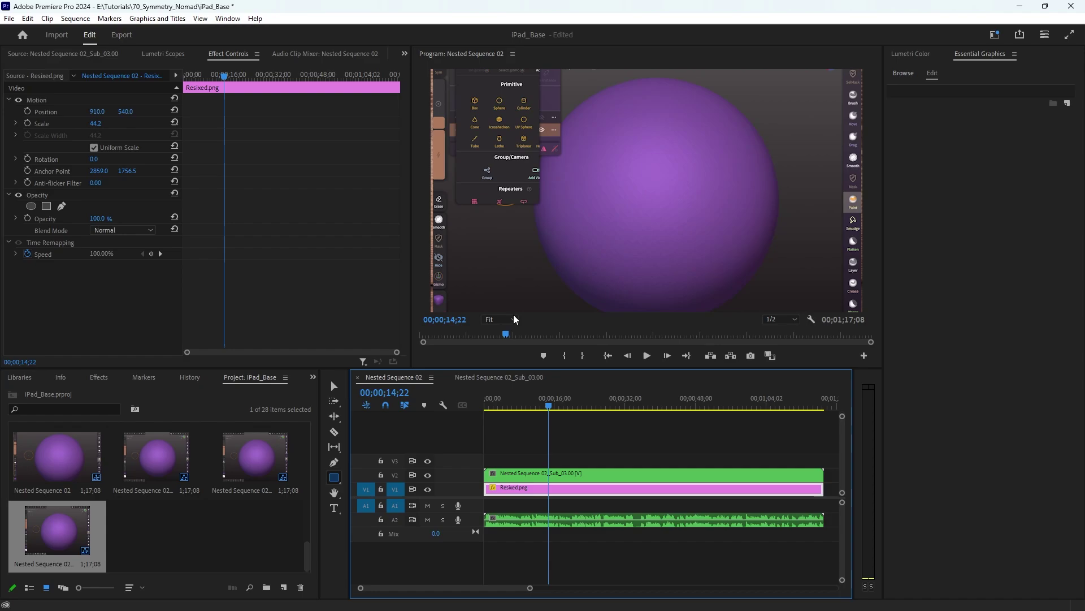
# - Scale the nested clip to 77.5 and drag it slightly up and left in the Program monitor
pyautogui.click(537, 474)
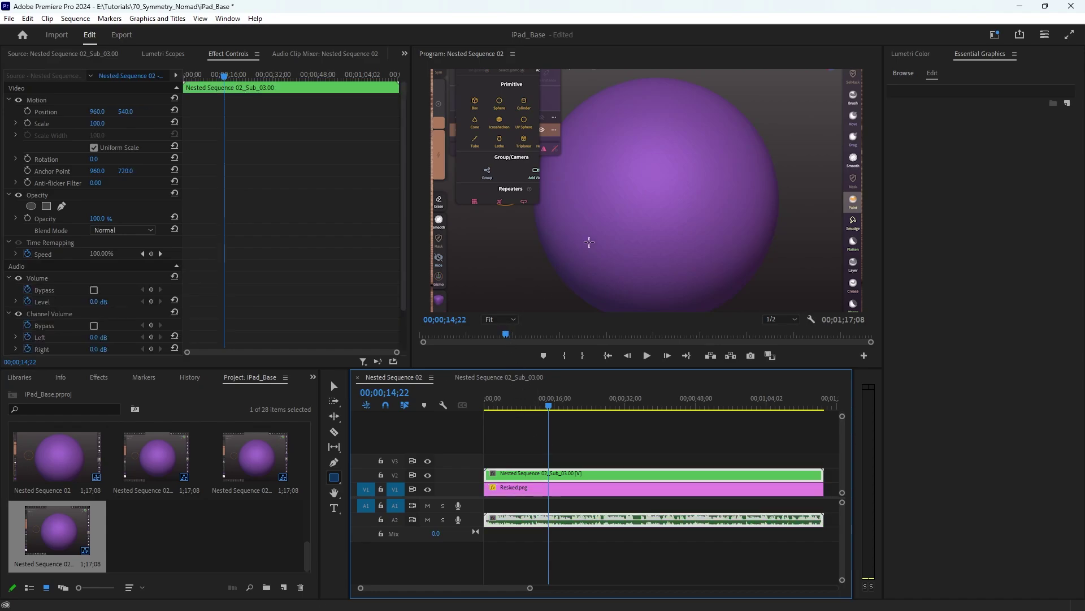
pyautogui.click(105, 124)
pyautogui.write('77.5')
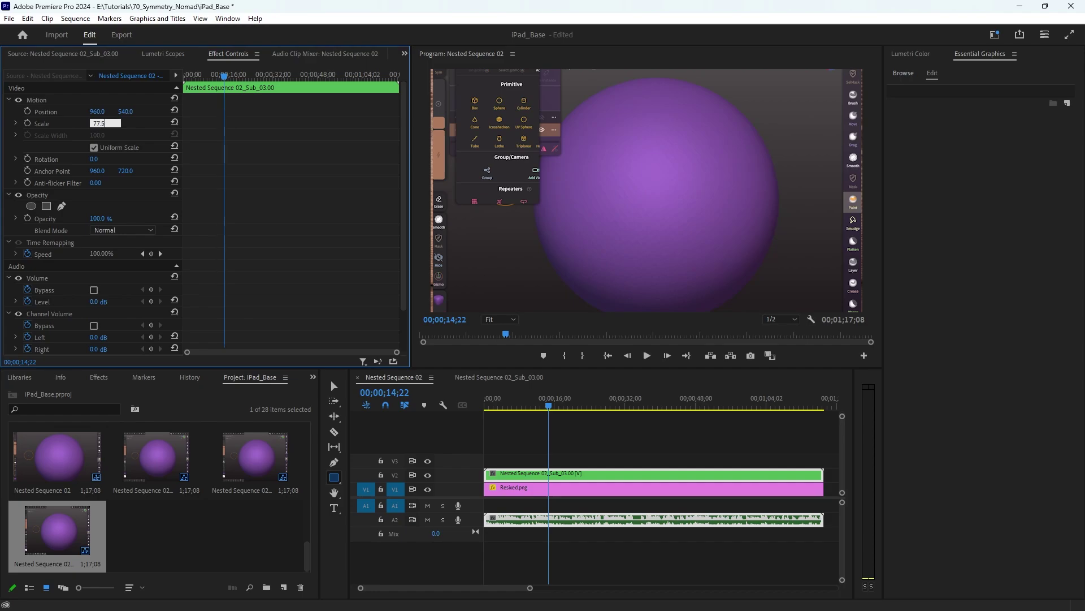
pyautogui.press('Return')
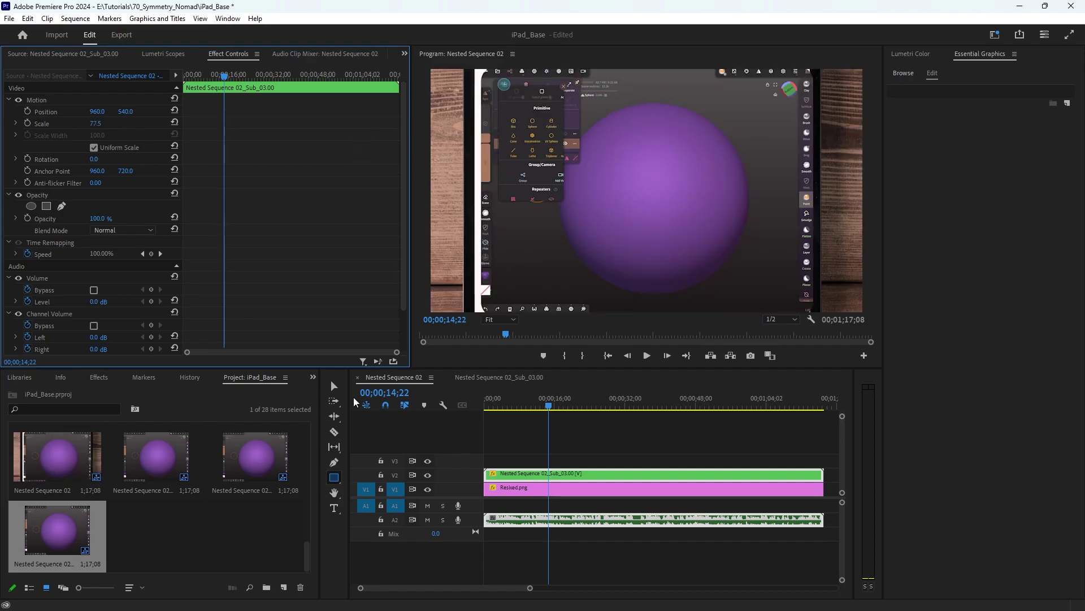
pyautogui.click(334, 385)
pyautogui.click(596, 246)
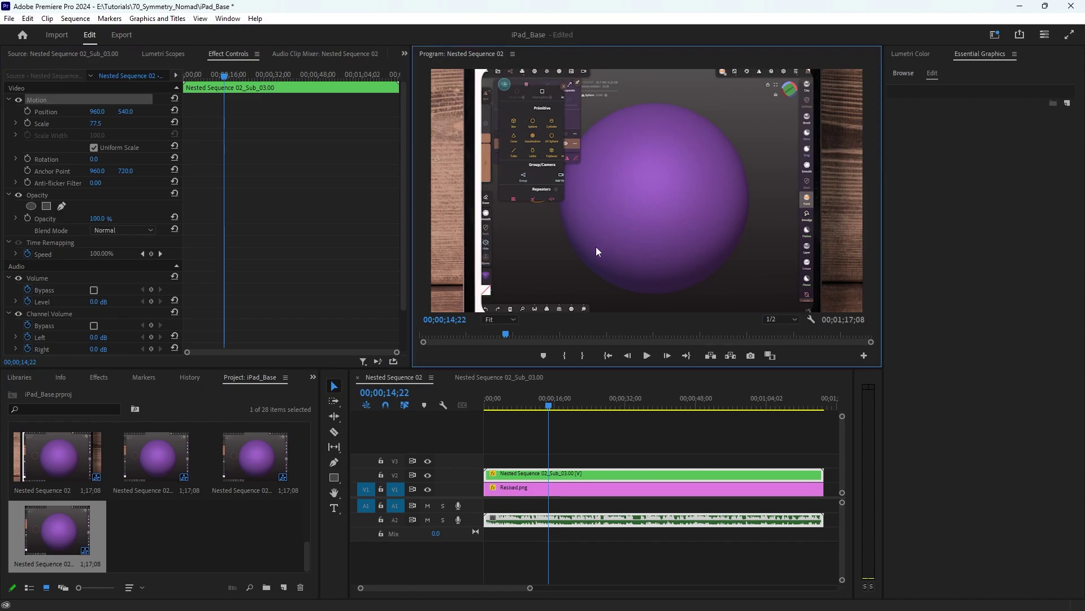
pyautogui.moveTo(629, 242); pyautogui.dragTo(626, 238)
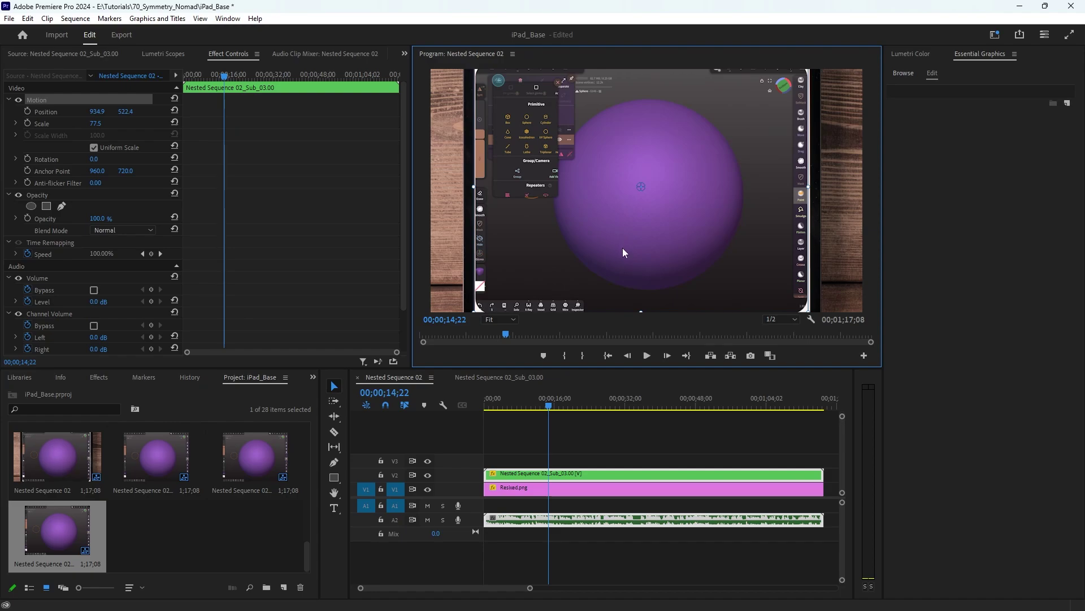
pyautogui.moveTo(625, 237); pyautogui.dragTo(625, 237)
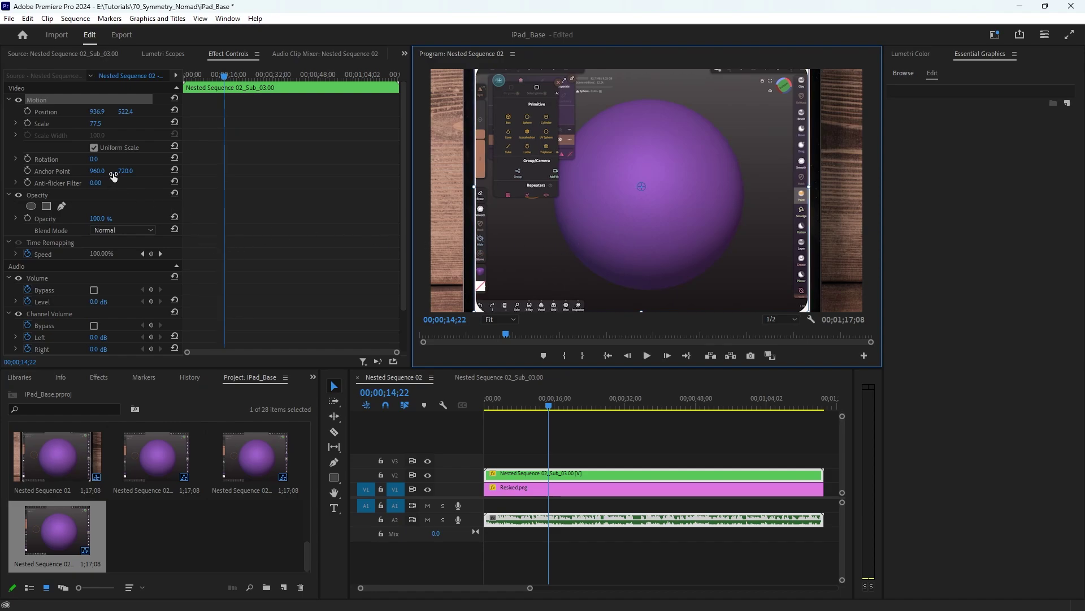
# - Set Scale to 79 and nudge the recording to Position 934.4, 525.4
pyautogui.click(97, 119)
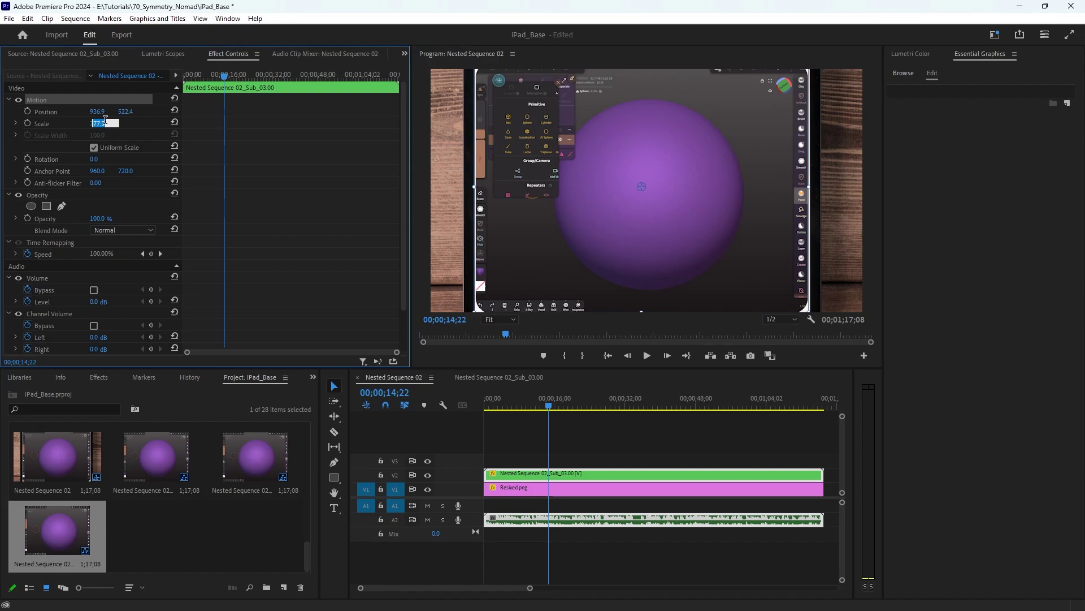
pyautogui.write('79')
pyautogui.press('Return')
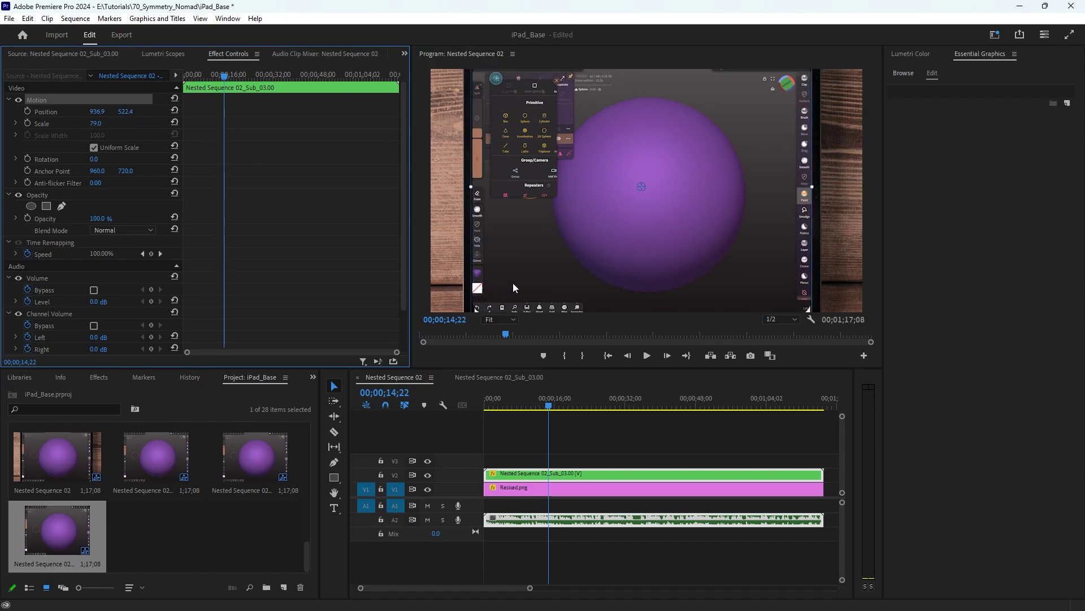
pyautogui.moveTo(513, 288); pyautogui.dragTo(512, 288)
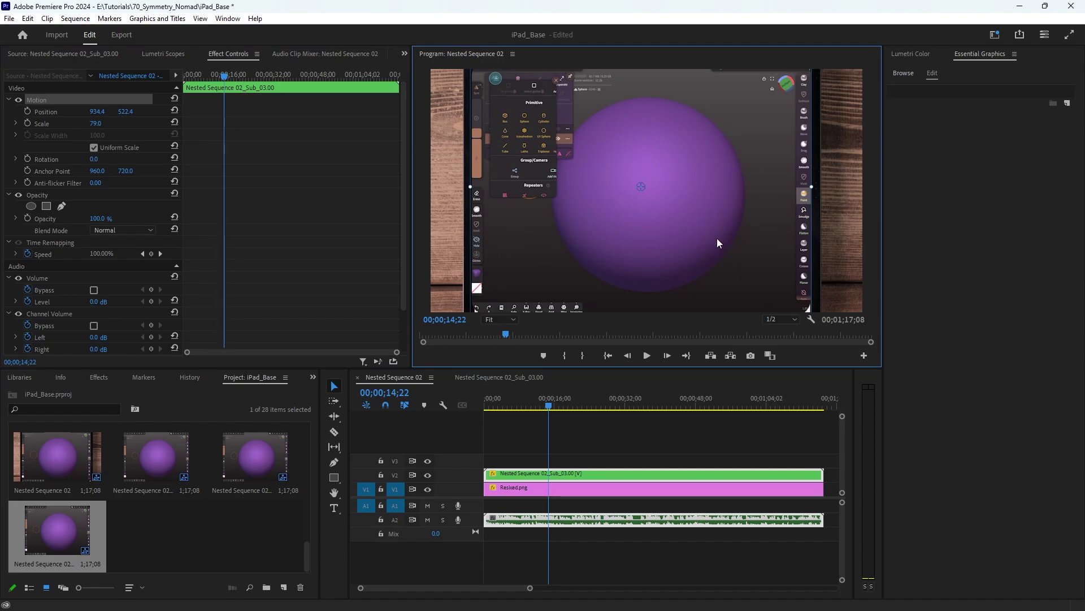
pyautogui.press('Down')
pyautogui.press('Down')
pyautogui.press('Down')
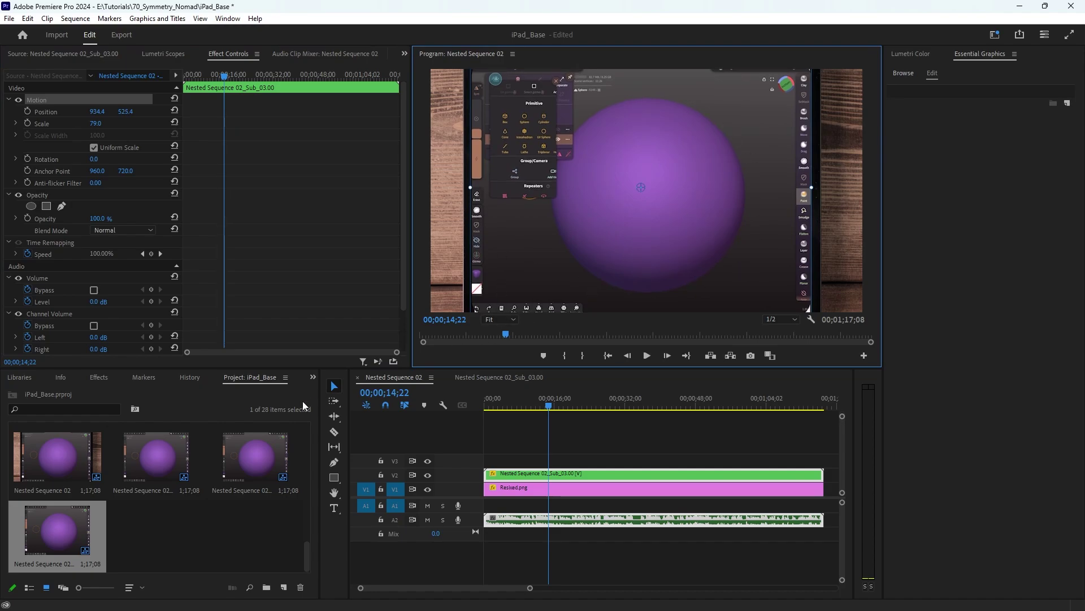